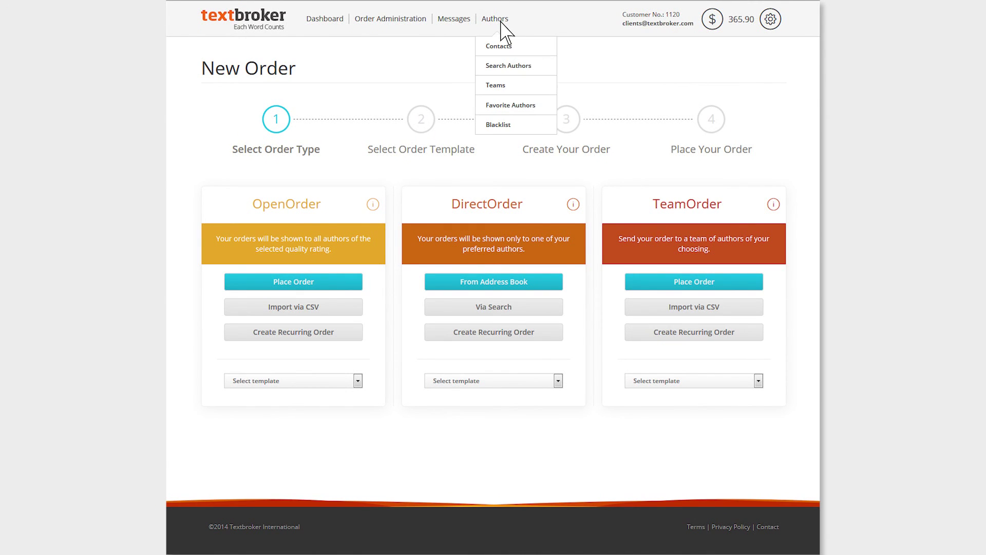
Start a new team named Finance with the description 'Finance website'.
{"action": "left_click", "coordinate": [497, 87]}
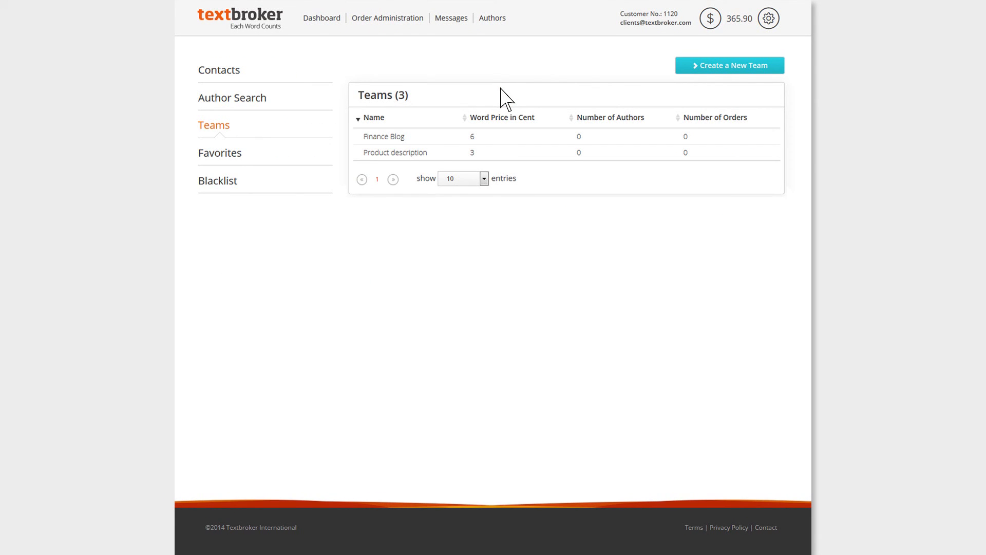
{"action": "left_click", "coordinate": [719, 76]}
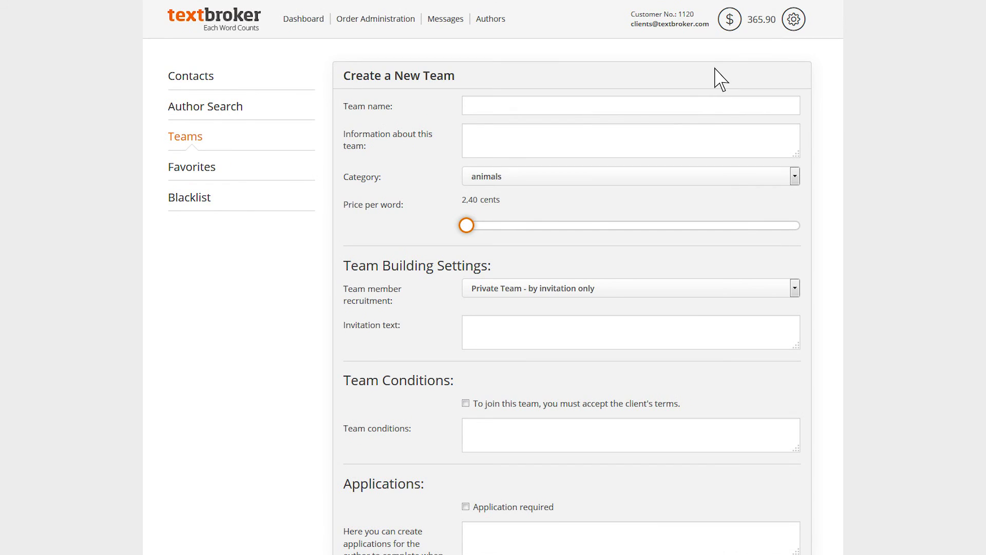
{"action": "left_click", "coordinate": [715, 109]}
{"action": "type", "text": "Finance"}
{"action": "left_click", "coordinate": [720, 145]}
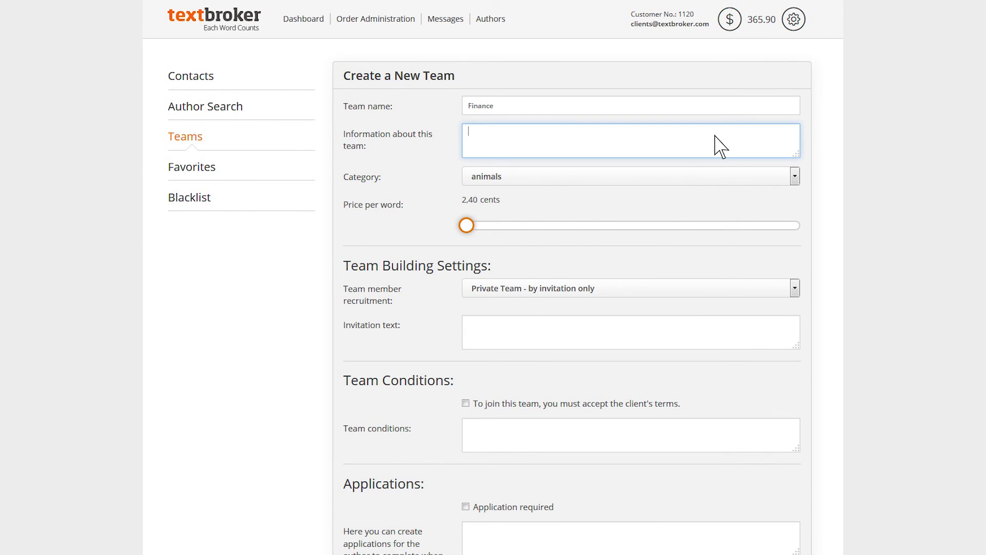
{"action": "type", "text": "Finance website"}
Set the team category to finances and the word price to 4.00 cents.
{"action": "left_click", "coordinate": [794, 177]}
{"action": "left_click", "coordinate": [786, 338]}
{"action": "left_click_drag", "start_coordinate": [467, 226], "coordinate": [537, 226]}
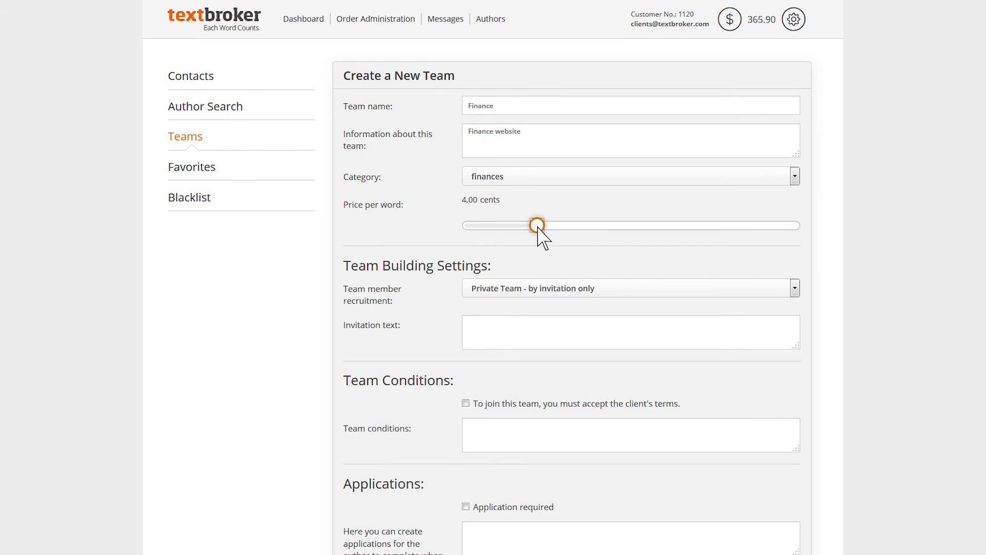
{"action": "left_click", "coordinate": [794, 288]}
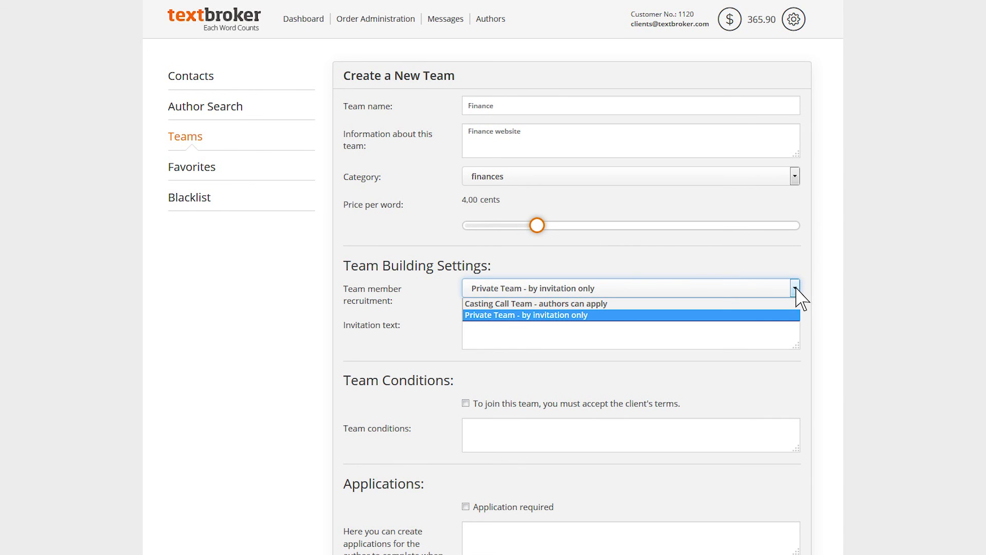
Keep the team Private, require acceptance of the client's terms, and add the condition '5 star only'.
{"action": "left_click", "coordinate": [794, 288]}
{"action": "scroll", "coordinate": [800, 297], "scroll_direction": "down", "scroll_amount": 3}
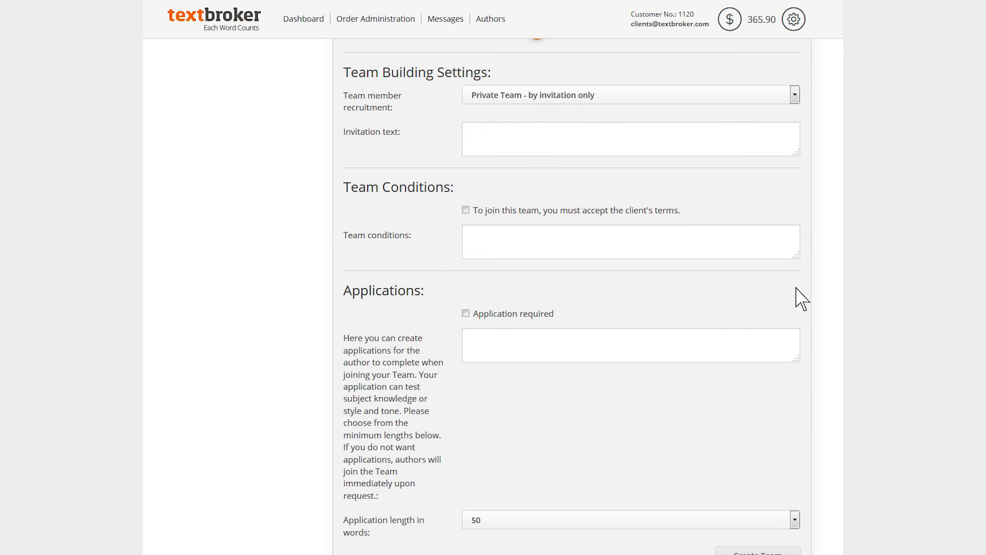
{"action": "left_click", "coordinate": [466, 210]}
{"action": "left_click", "coordinate": [563, 244]}
{"action": "type", "text": "5 star only"}
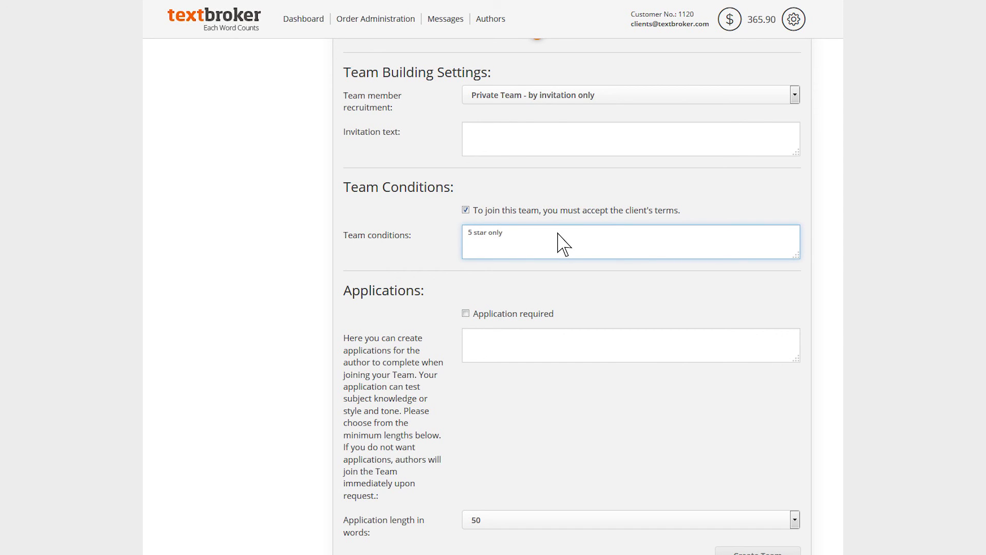
{"action": "key", "text": "Tab"}
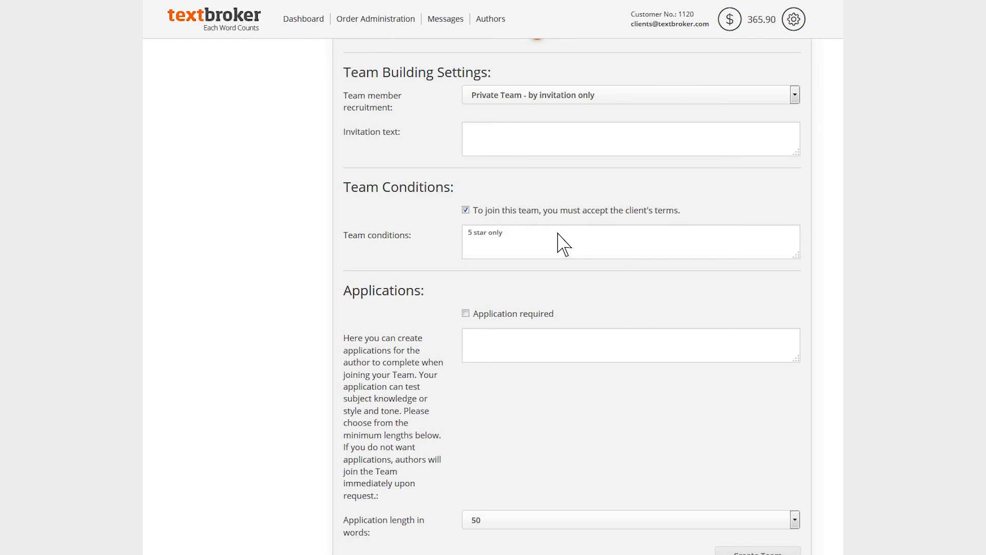
{"action": "scroll", "coordinate": [562, 244], "scroll_direction": "down", "scroll_amount": 2}
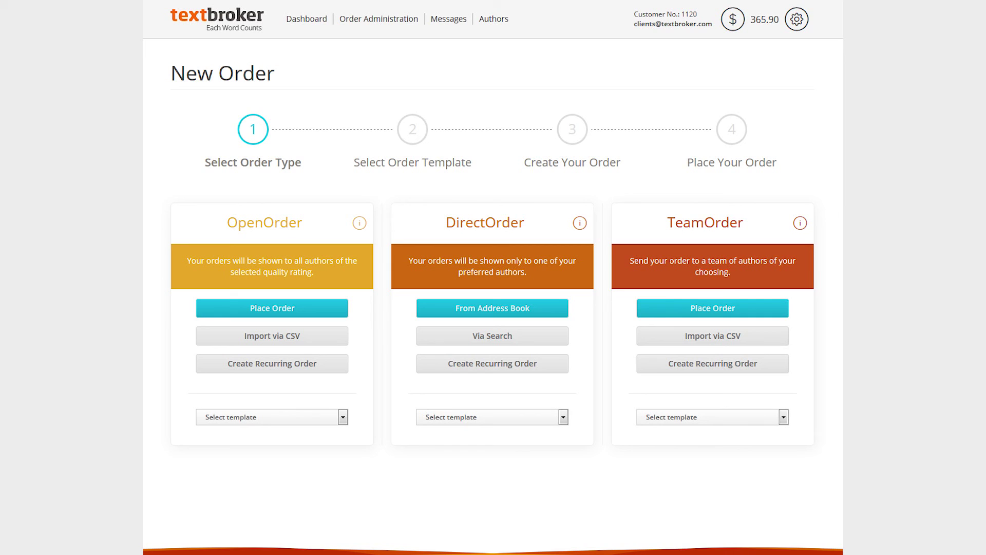
{"action": "mouse_move", "coordinate": [491, 19]}
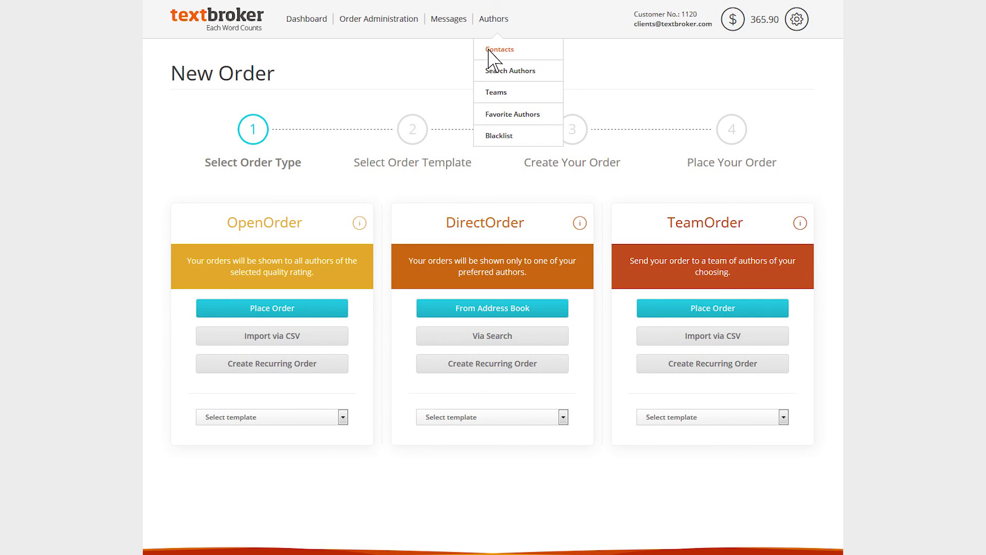
Search authors for 'finance' and open the second result's profile.
{"action": "left_click", "coordinate": [494, 73]}
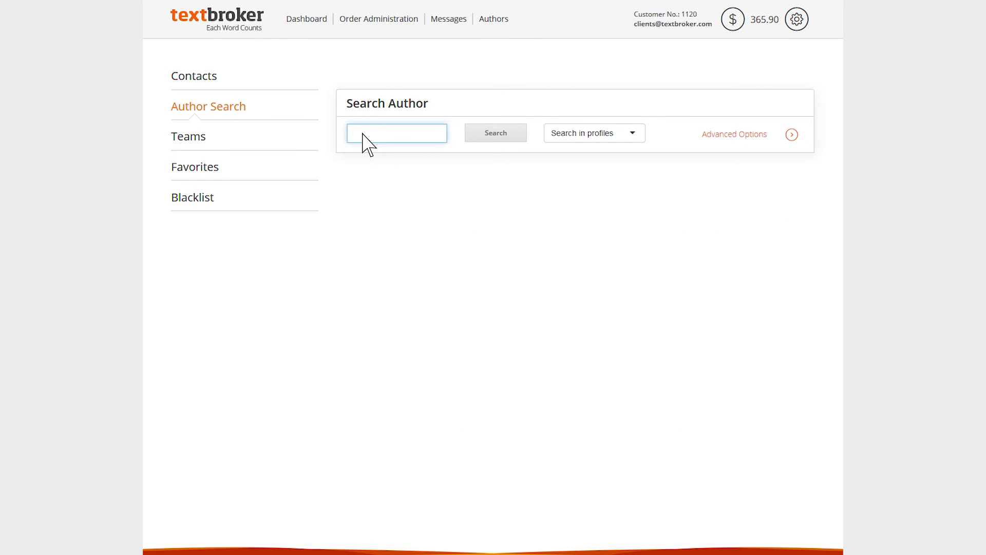
{"action": "type", "text": "finance"}
{"action": "key", "text": "Return"}
{"action": "left_click", "coordinate": [370, 235]}
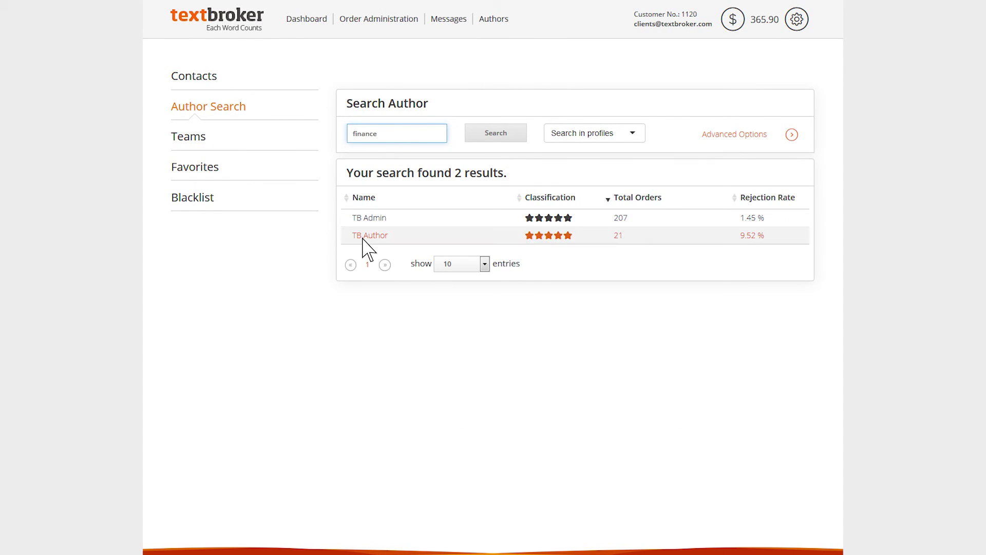
Add TB Author to the Finance team.
{"action": "left_click", "coordinate": [720, 346]}
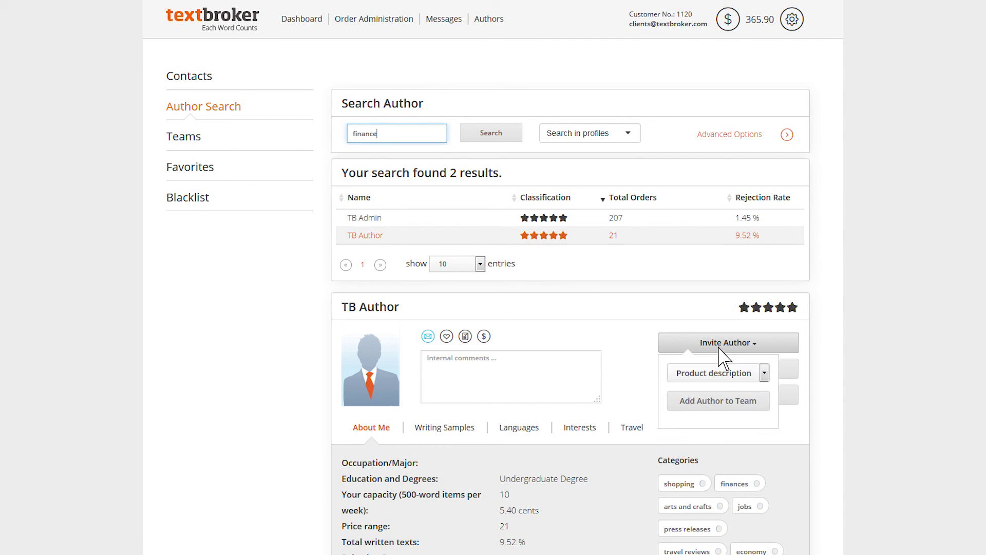
{"action": "left_click", "coordinate": [764, 373]}
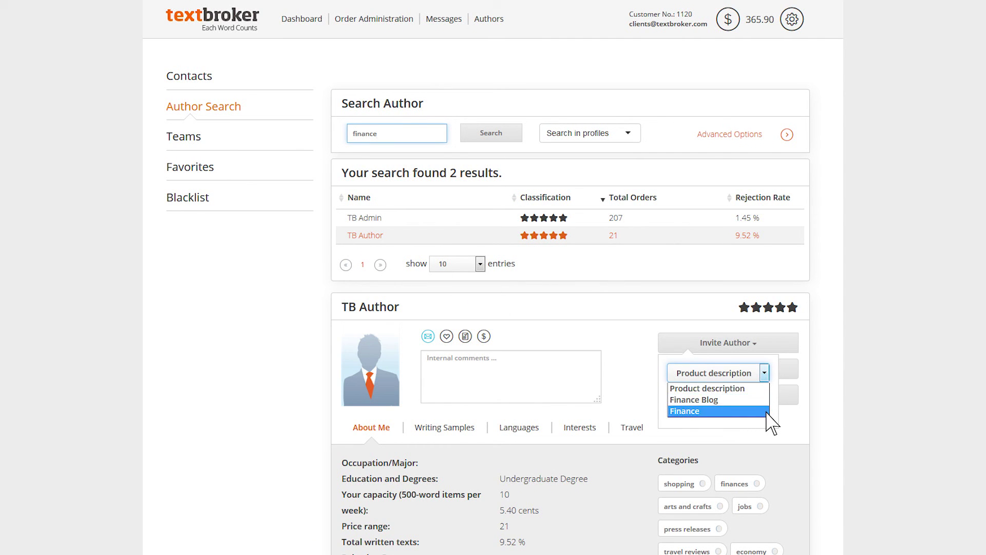
{"action": "left_click", "coordinate": [693, 410]}
{"action": "left_click", "coordinate": [717, 400]}
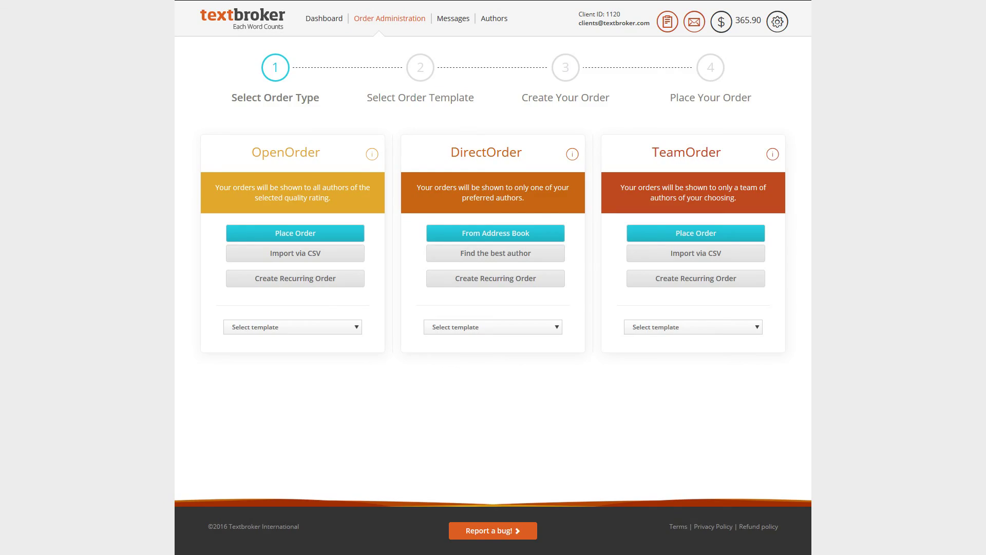
Start a TeamOrder from the General template with Finance project and finances category.
{"action": "left_click", "coordinate": [695, 233]}
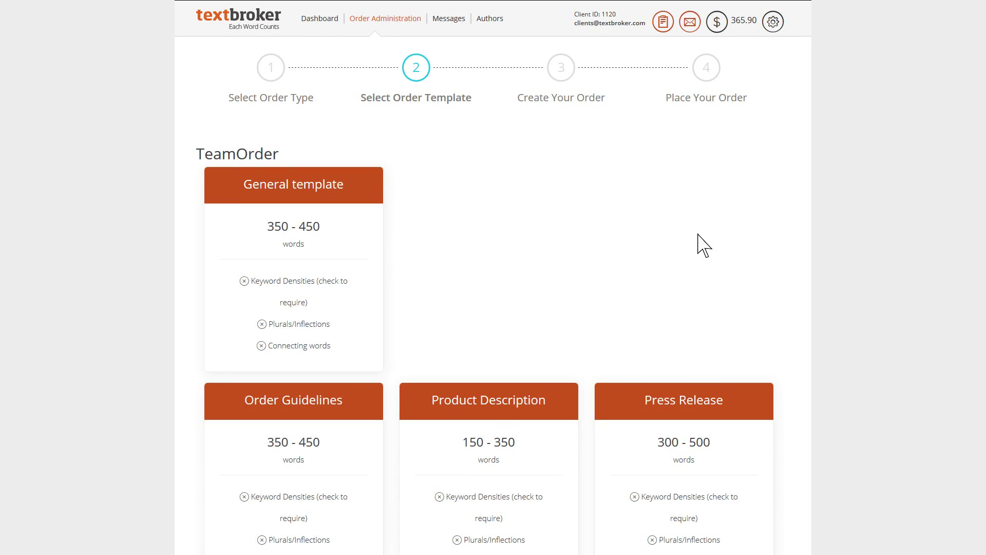
{"action": "left_click", "coordinate": [324, 201]}
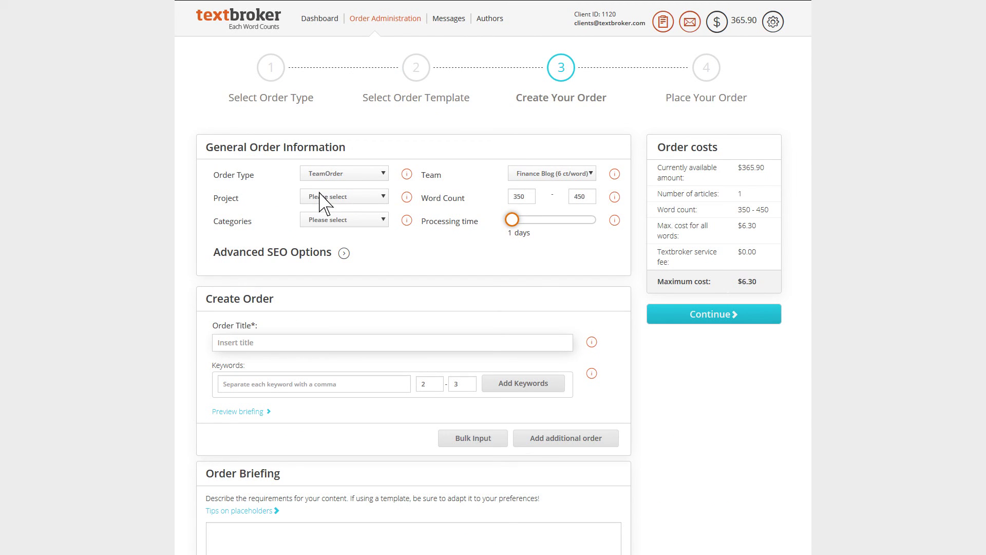
{"action": "left_click", "coordinate": [368, 197]}
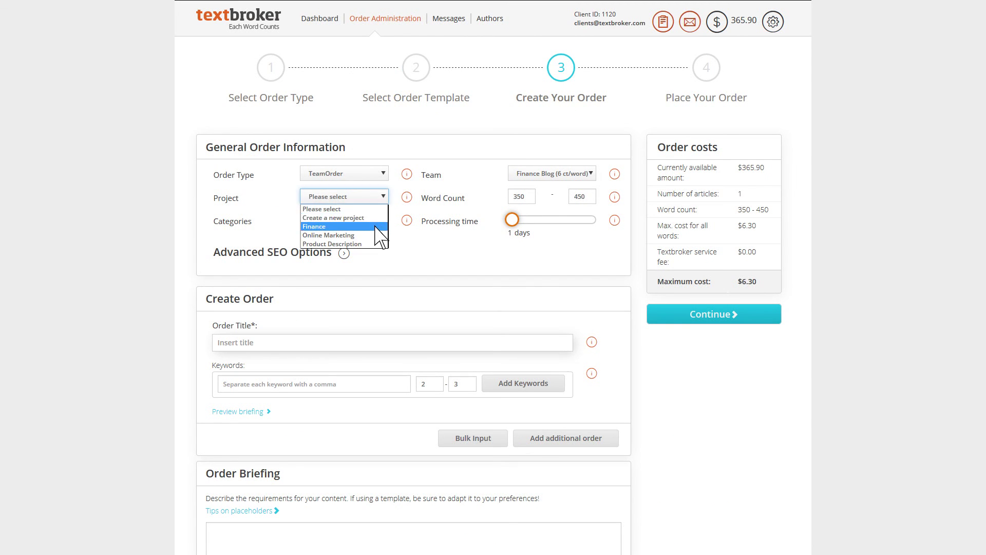
{"action": "left_click", "coordinate": [339, 230]}
{"action": "left_click", "coordinate": [384, 221]}
{"action": "left_click", "coordinate": [331, 353]}
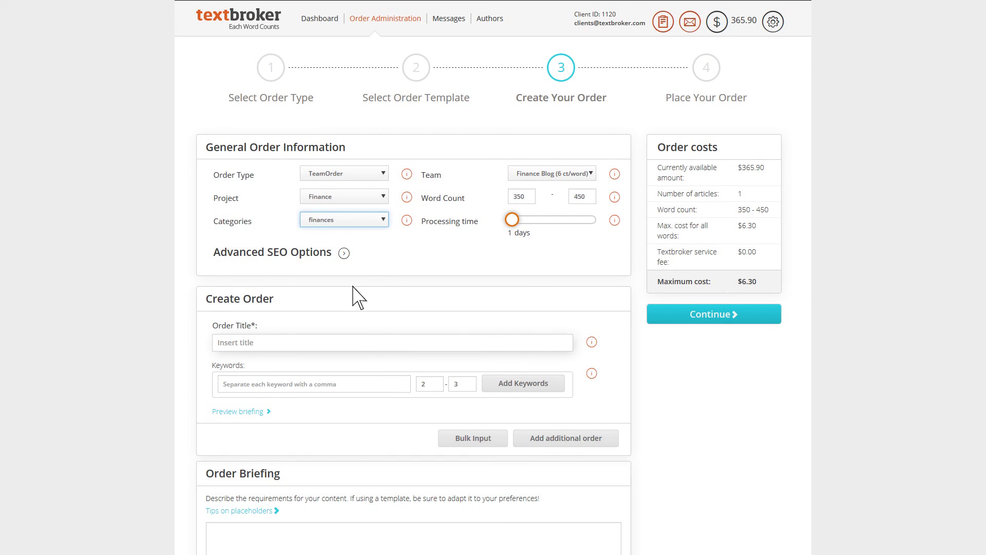
Enable all three advanced SEO options, with 600–800 words and 5 days processing time.
{"action": "left_click", "coordinate": [343, 252]}
{"action": "left_click", "coordinate": [216, 277]}
{"action": "left_click", "coordinate": [217, 301]}
{"action": "left_click", "coordinate": [216, 323]}
{"action": "double_click", "coordinate": [520, 197]}
{"action": "type", "text": "600"}
{"action": "key", "text": "Tab"}
{"action": "type", "text": "800"}
{"action": "left_click_drag", "start_coordinate": [512, 219], "coordinate": [550, 220]}
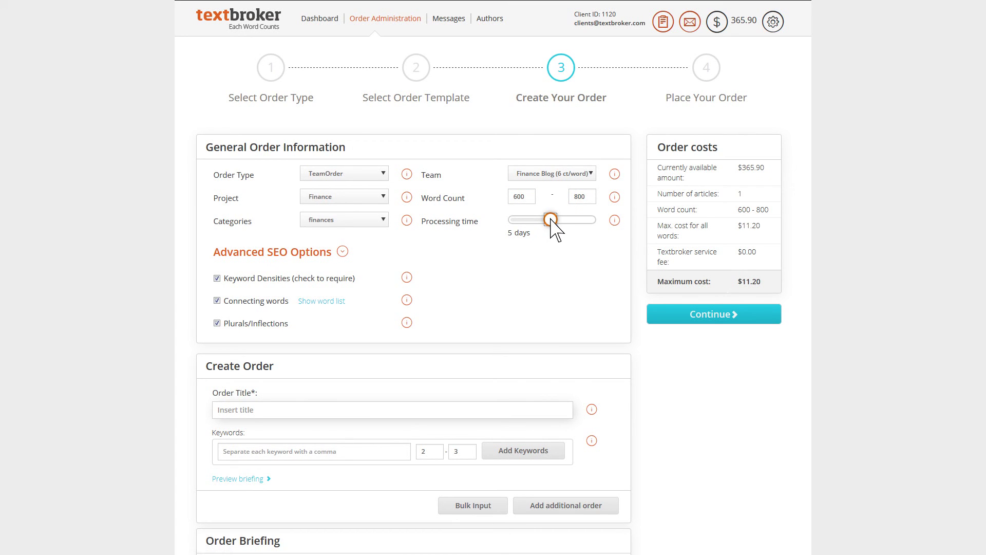
{"action": "scroll", "coordinate": [555, 232], "scroll_direction": "down", "scroll_amount": 5}
{"action": "scroll", "coordinate": [555, 224], "scroll_direction": "down", "scroll_amount": 3}
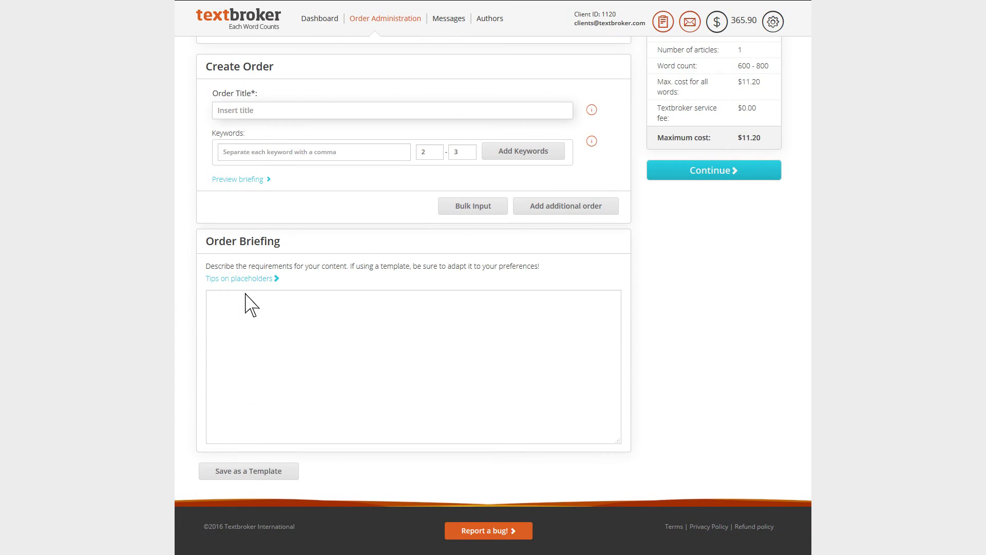
Paste the briefing, title the order 'Finance blog', and add keywords money and stock, 2–8 times each.
{"action": "left_click", "coordinate": [217, 310]}
{"action": "type", "text": "Dear author, Please write an informative blog post about the website x. Use the keywords “money” and “stock” 2-5 times throughout the content. Come up with an interesting title and divide the blog into four paragraphs. Create subheadings that include keywords for each paragraph. Write in 3rd-person narrative and in a formal tone of voice. The blog should not have any filler content or repetitive information. The target audience is composed of marketers/marketing professionals. The blog should answer this question: “What are the current trends in investments and why is it so important?” BR"}
{"action": "left_click", "coordinate": [224, 110]}
{"action": "type", "text": "Finance blog"}
{"action": "left_click", "coordinate": [228, 152]}
{"action": "type", "text": "money, stock"}
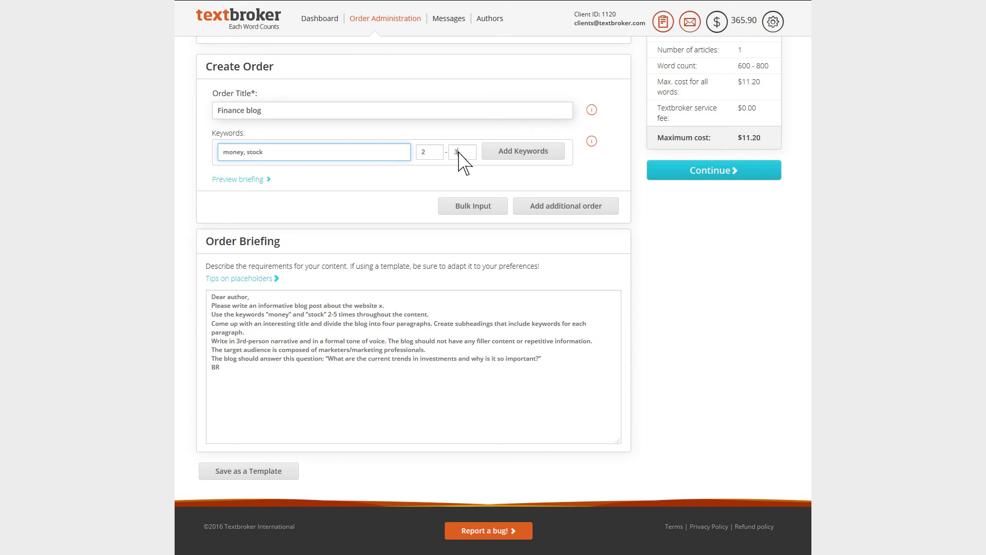
{"action": "left_click", "coordinate": [460, 151]}
{"action": "type", "text": "8"}
{"action": "left_click", "coordinate": [523, 151]}
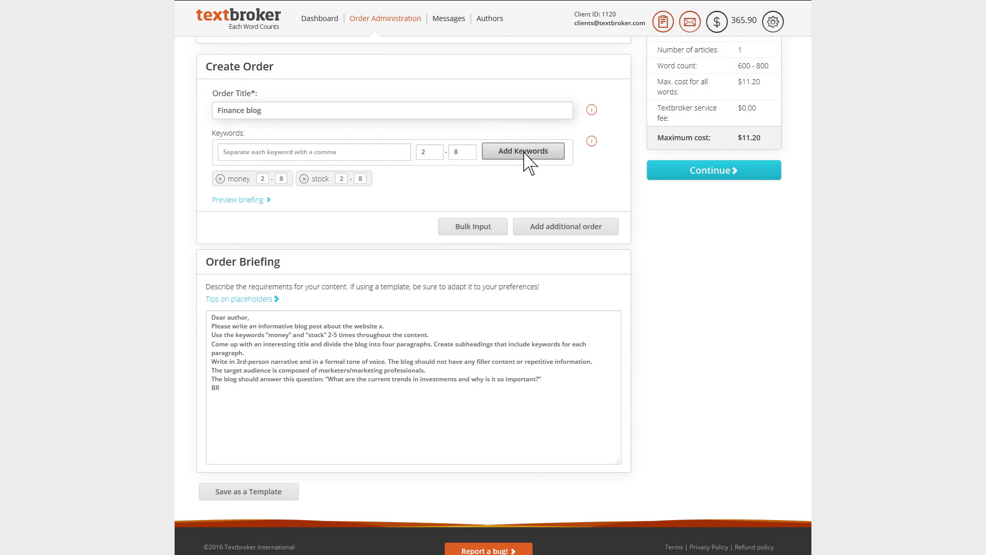
{"action": "scroll", "coordinate": [529, 161], "scroll_direction": "down", "scroll_amount": 1}
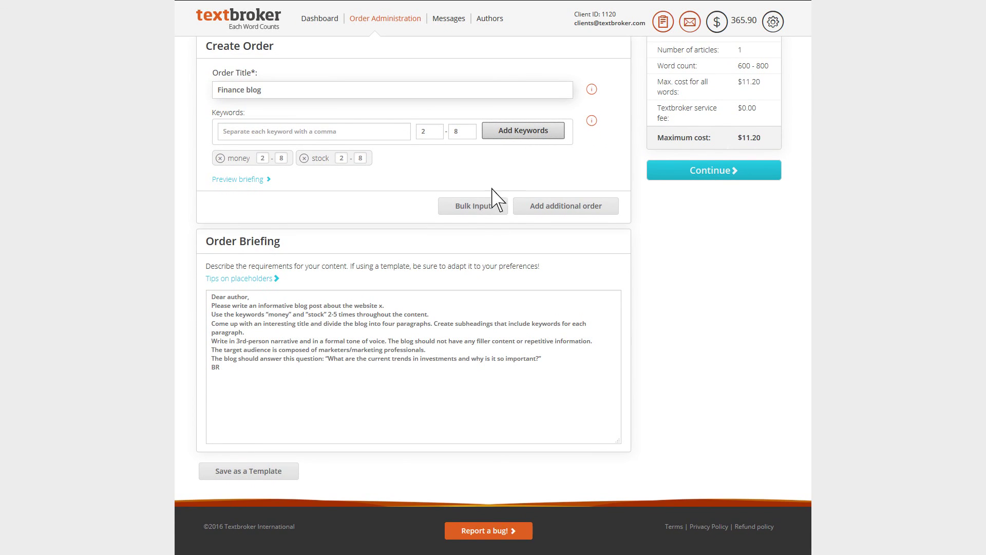
{"action": "scroll", "coordinate": [530, 184], "scroll_direction": "up", "scroll_amount": 2}
{"action": "scroll", "coordinate": [530, 183], "scroll_direction": "up", "scroll_amount": 3}
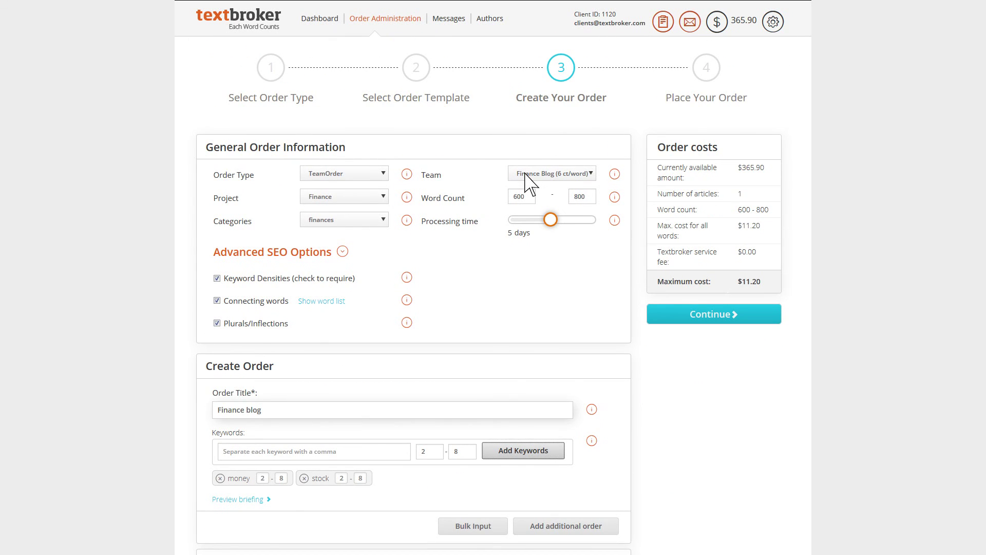
Assign the order to 'Finance (4 ct/word)' and continue to the order overview.
{"action": "left_click", "coordinate": [570, 174]}
{"action": "left_click", "coordinate": [574, 196]}
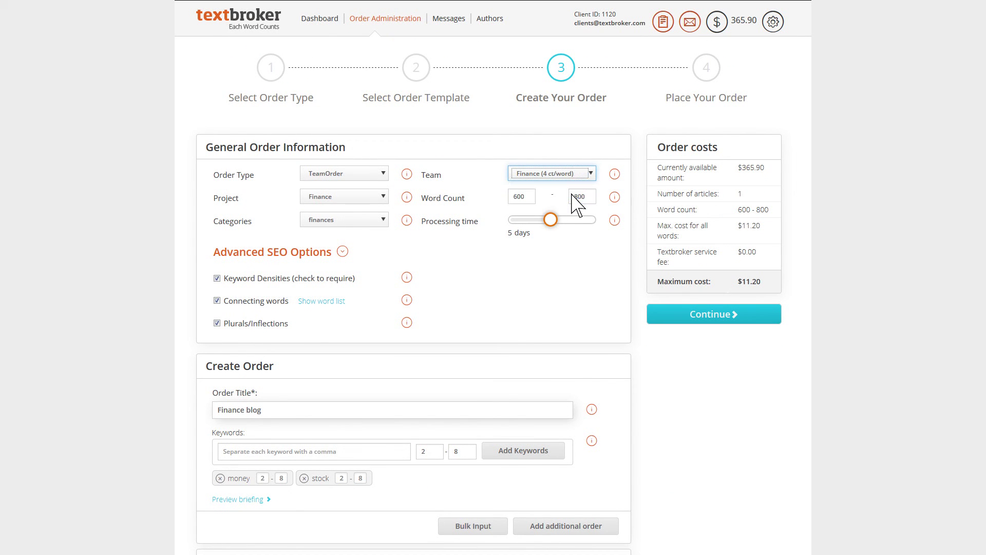
{"action": "left_click", "coordinate": [724, 315]}
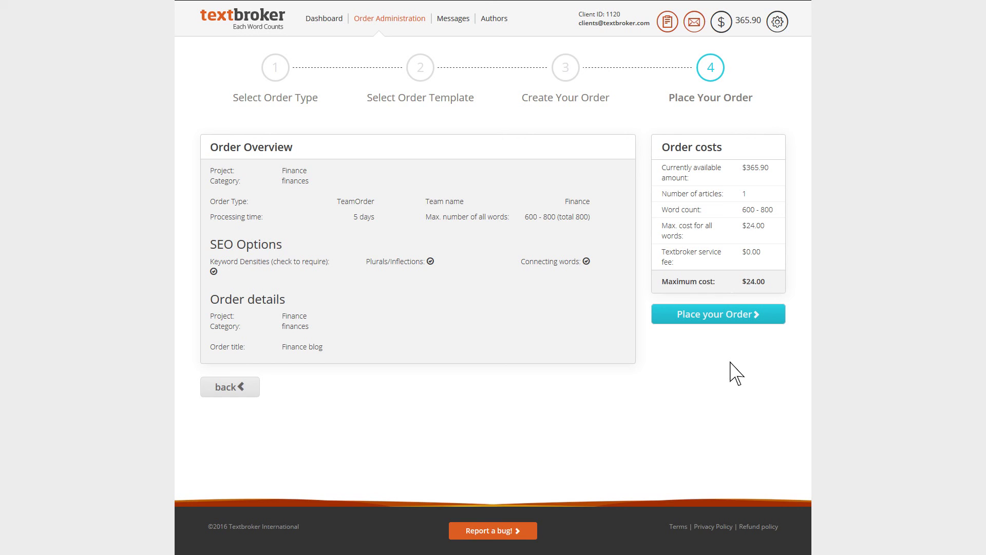
Place the Finance blog order and view it in the All Orders list.
{"action": "left_click", "coordinate": [732, 314]}
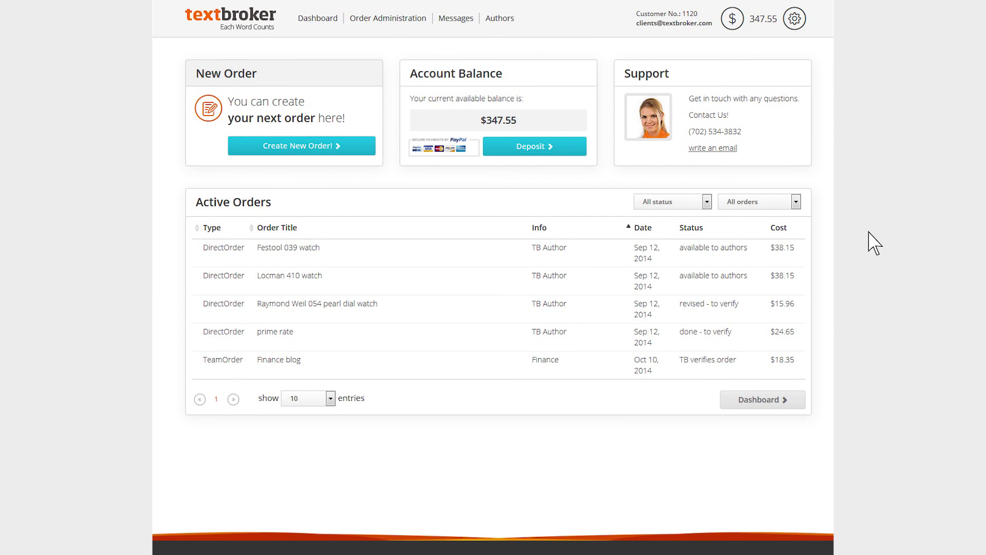
{"action": "mouse_move", "coordinate": [387, 18]}
{"action": "left_click", "coordinate": [369, 69]}
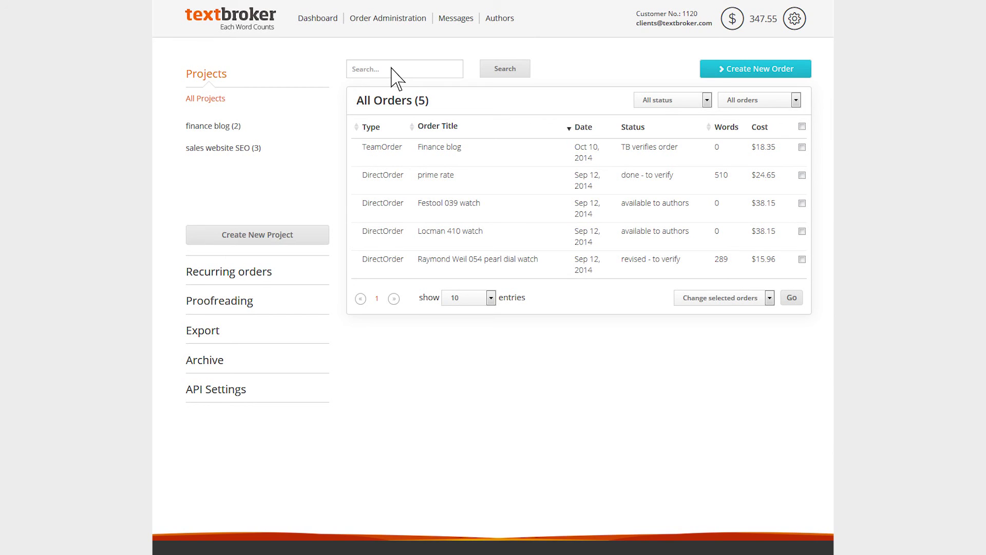